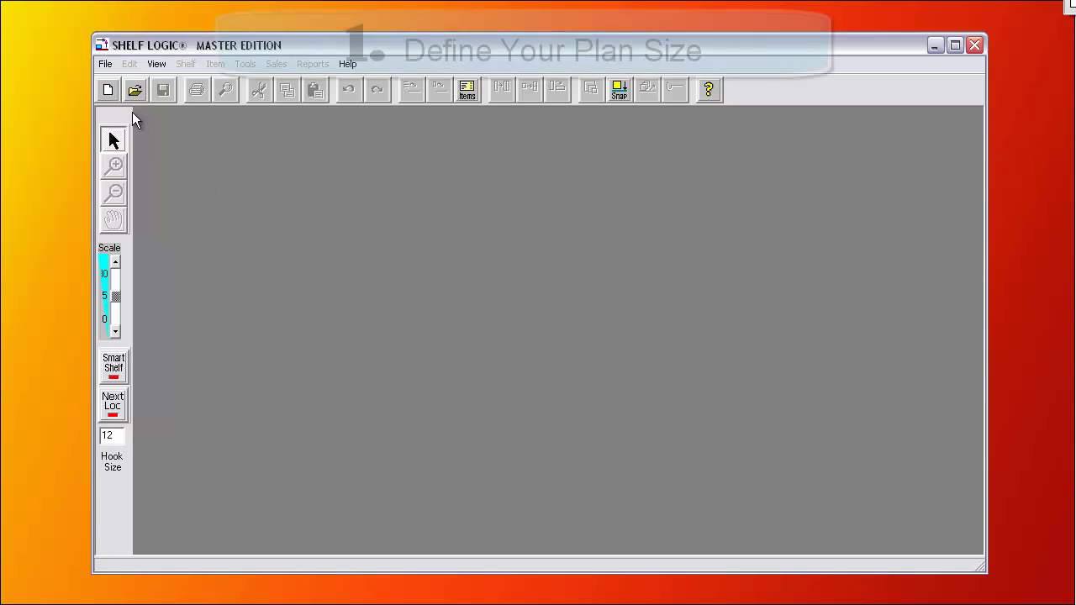
# Create an 8 ft by 4 ft 7 in Shelf/Peg plan and add three 48-inch shelves to section 1
pyautogui.click(109, 91)
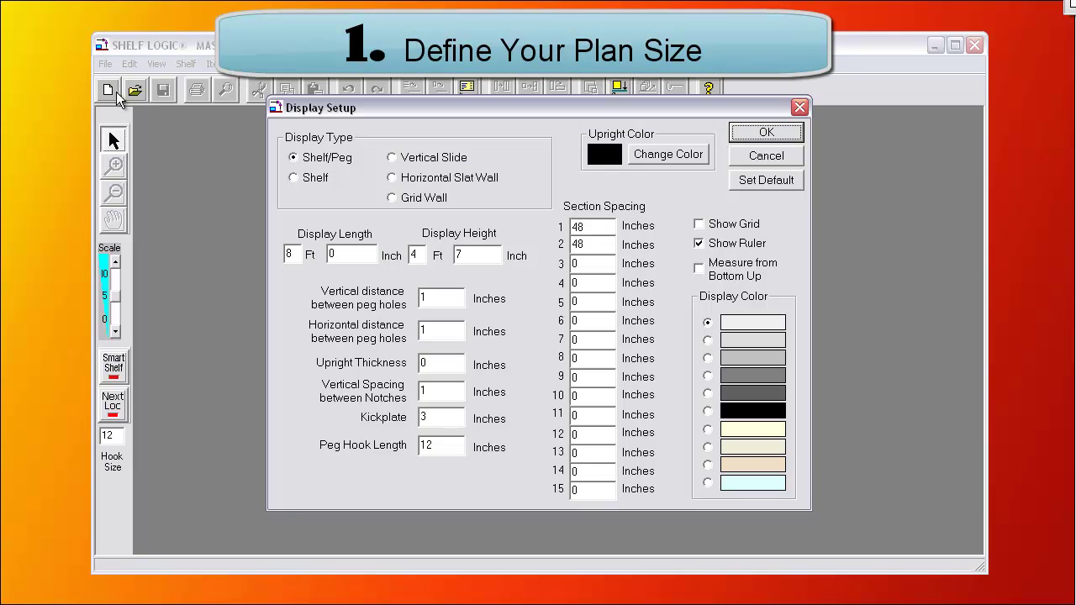
pyautogui.click(749, 141)
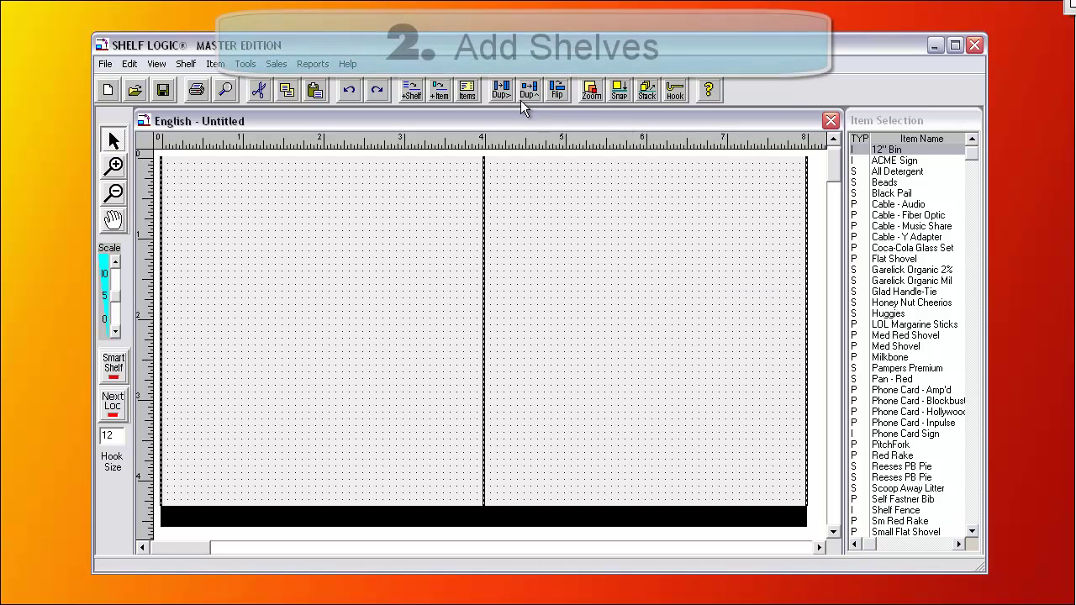
pyautogui.click(415, 94)
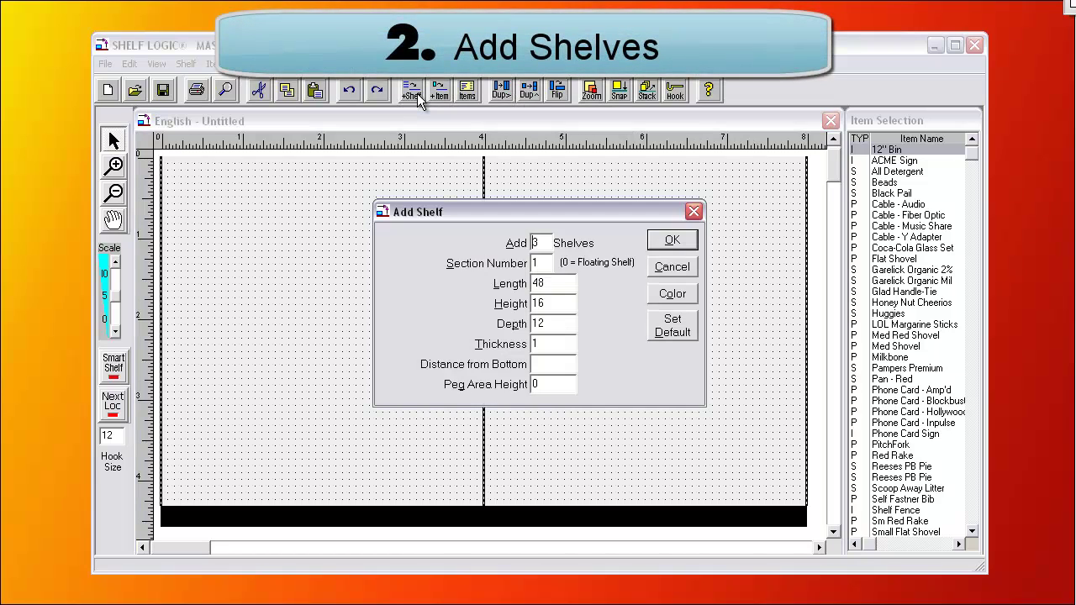
pyautogui.click(673, 242)
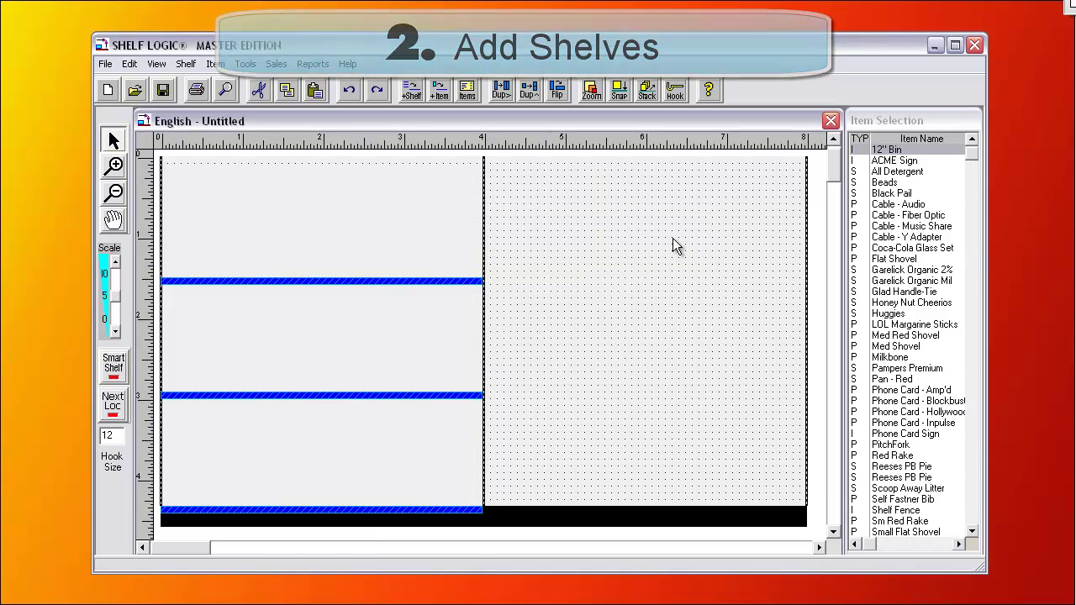
# Place Milkbone and Honey Nut Cheerios side by side on the middle shelf, and Cable - Fiber Optic in the peg area
pyautogui.click(883, 358)
pyautogui.moveTo(884, 362)
pyautogui.mouseDown()
pyautogui.moveTo(371, 307)
pyautogui.moveTo(202, 309)
pyautogui.moveTo(184, 322)
pyautogui.mouseUp()
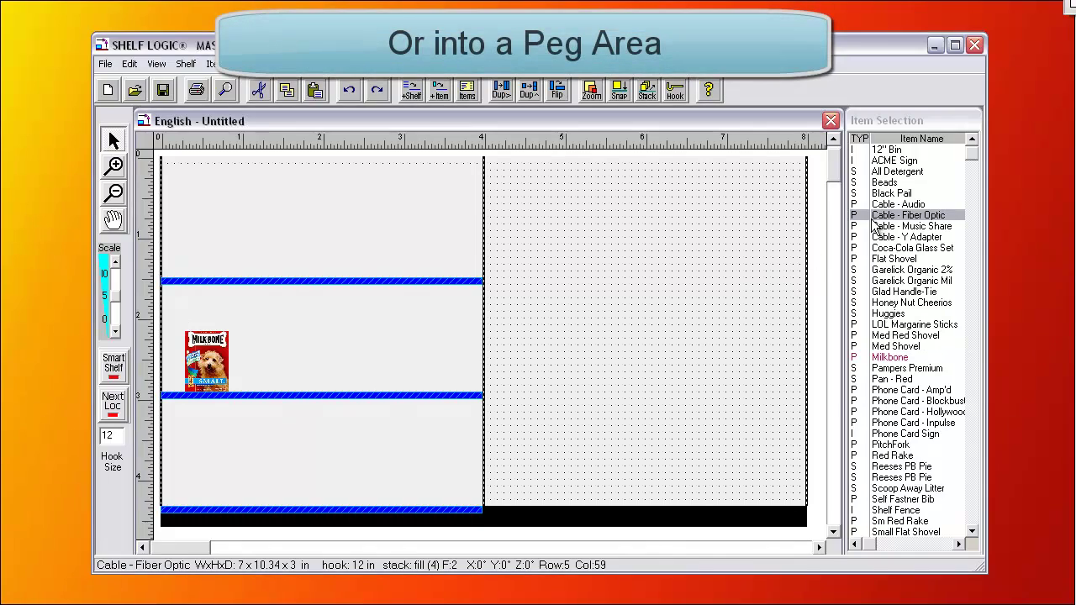
pyautogui.moveTo(885, 217); pyautogui.dragTo(515, 197)
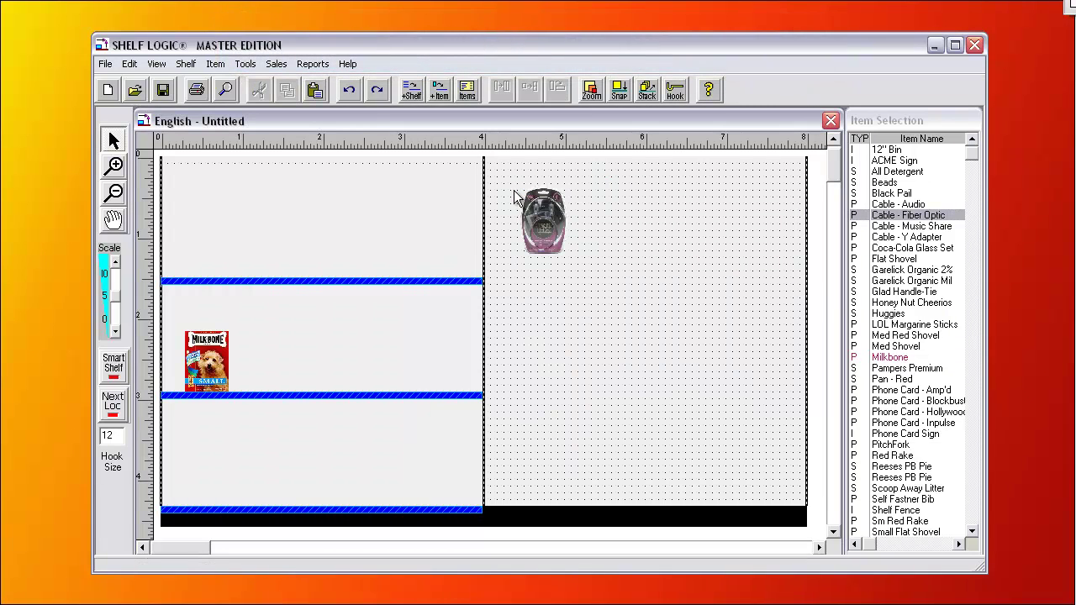
pyautogui.click(618, 329)
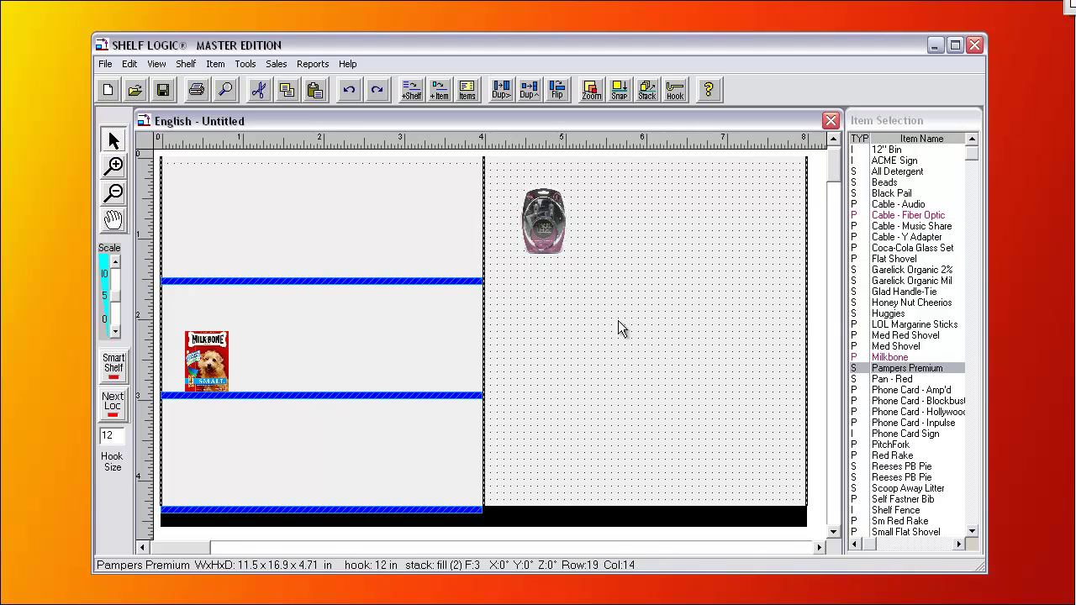
pyautogui.moveTo(879, 304); pyautogui.dragTo(231, 319)
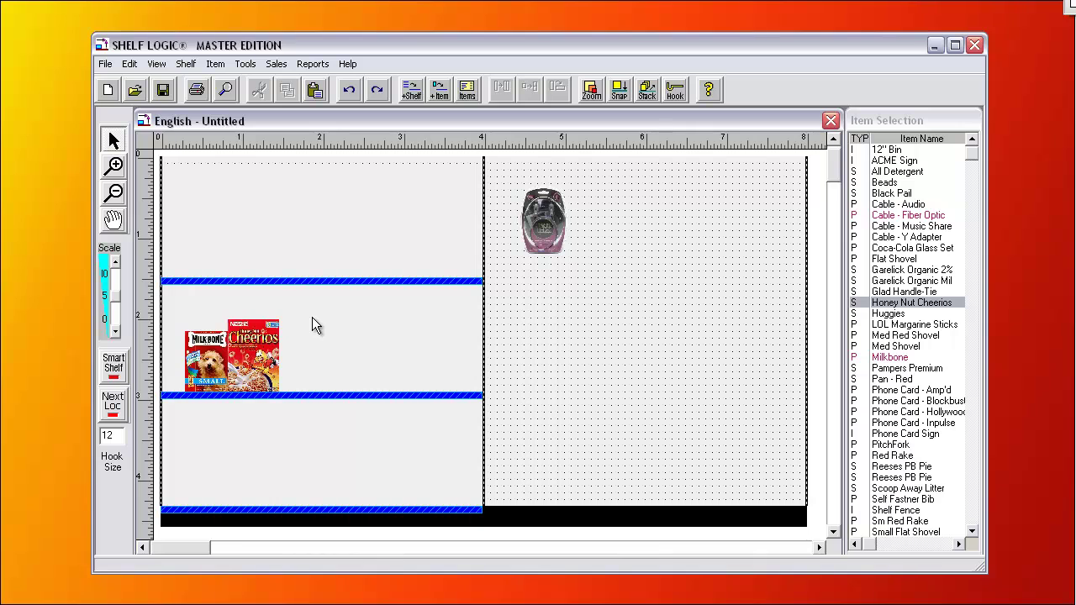
# Place LOL Margarine Sticks on the bottom shelf and duplicate it into a block nine across and three high
pyautogui.moveTo(887, 325); pyautogui.dragTo(180, 471)
pyautogui.click(202, 491)
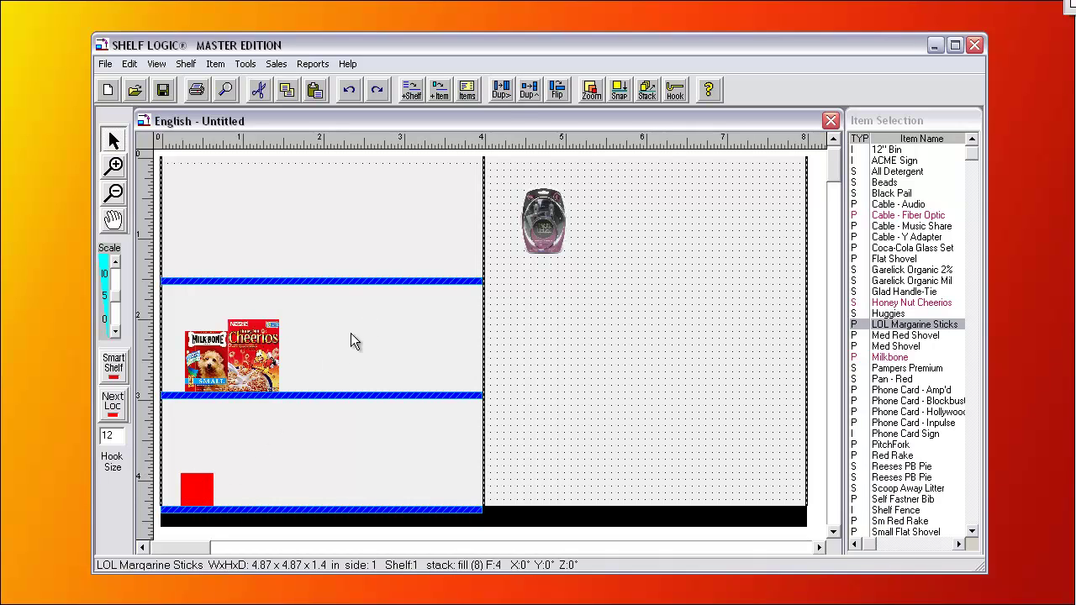
pyautogui.click(501, 90)
pyautogui.click(501, 90)
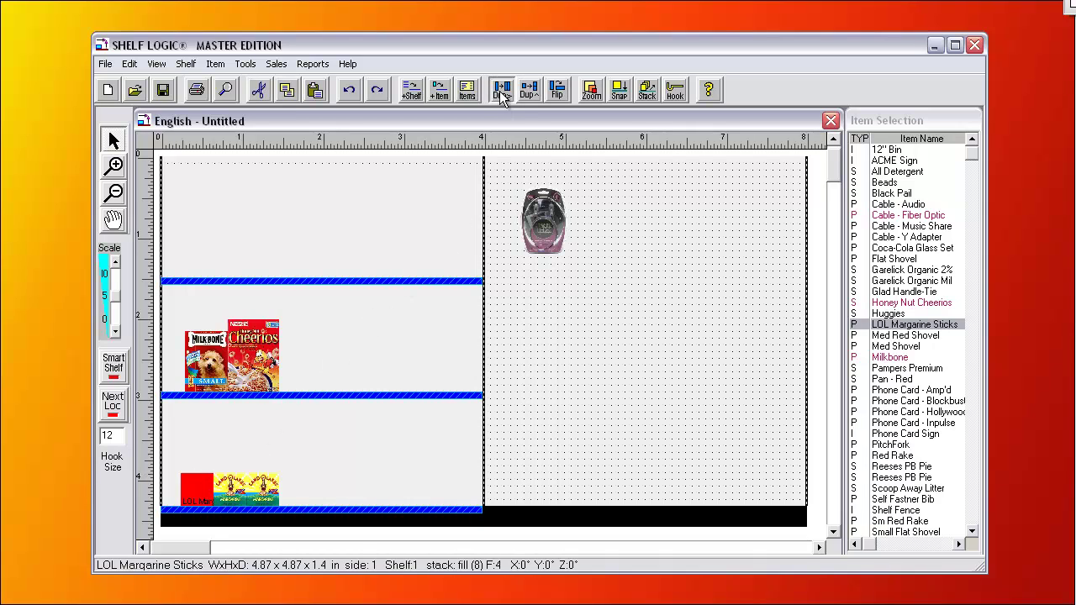
pyautogui.click(501, 90)
pyautogui.click(501, 90)
pyautogui.click(501, 94)
pyautogui.click(502, 94)
pyautogui.click(504, 95)
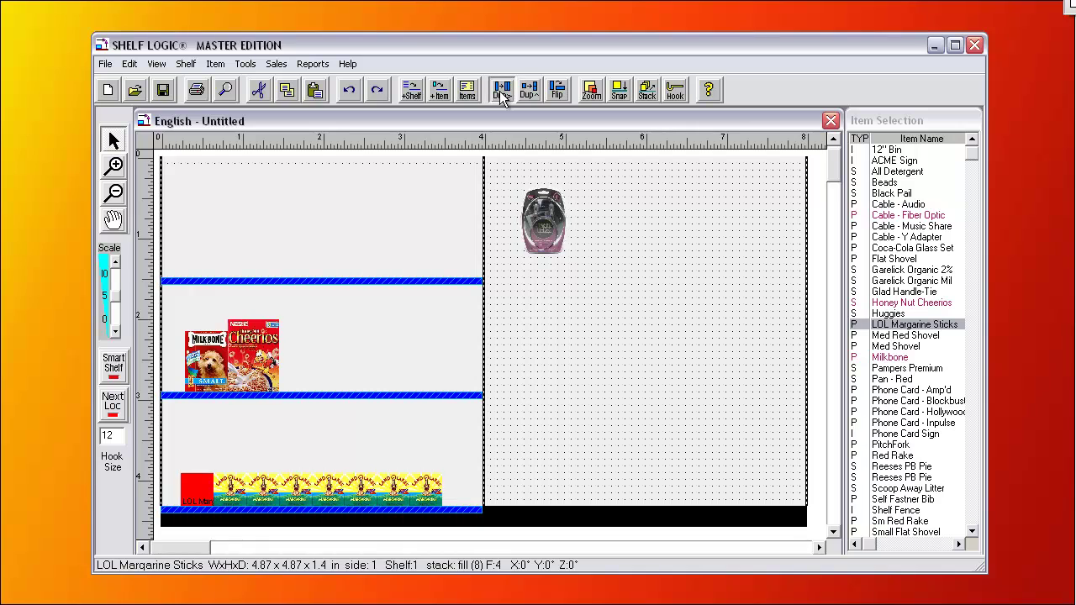
pyautogui.click(508, 97)
pyautogui.click(528, 94)
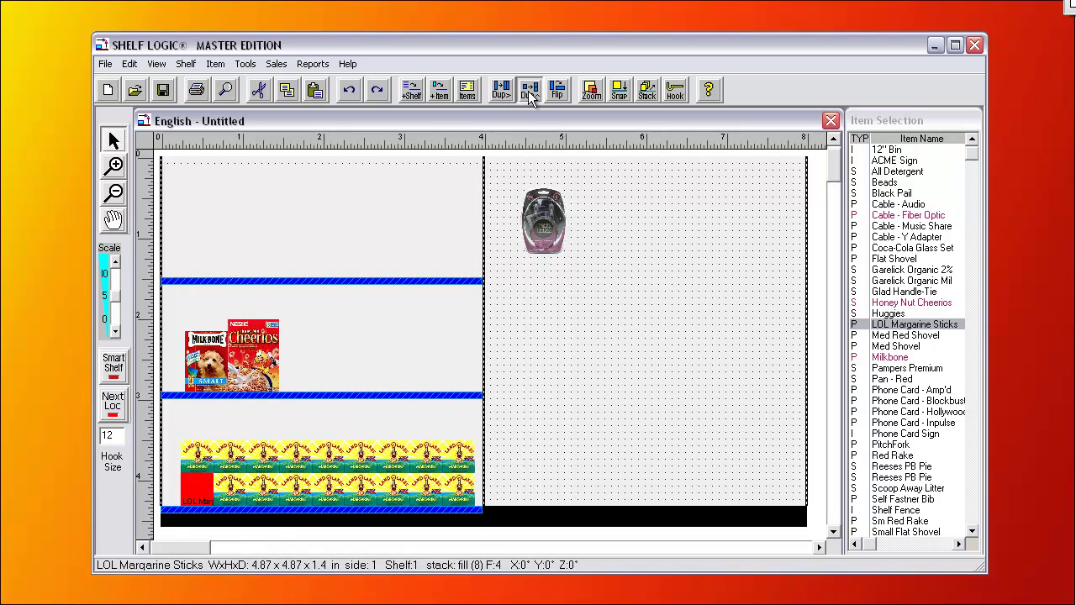
pyautogui.click(530, 95)
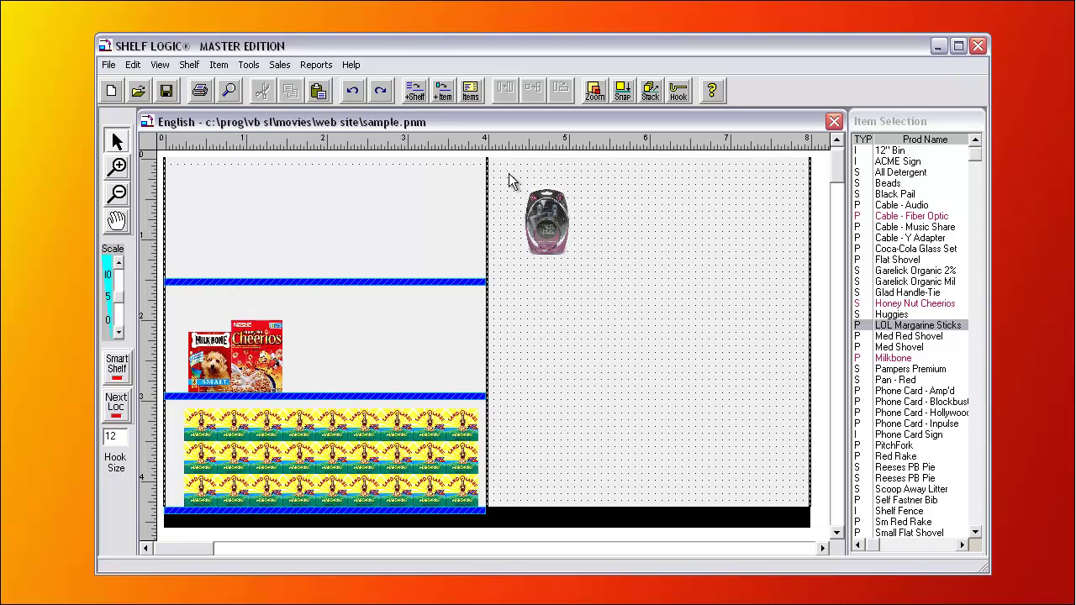
# Move the Cable - Fiber Optic item to row 13, column 54 and duplicate it into a block six across and two high
pyautogui.click(552, 223)
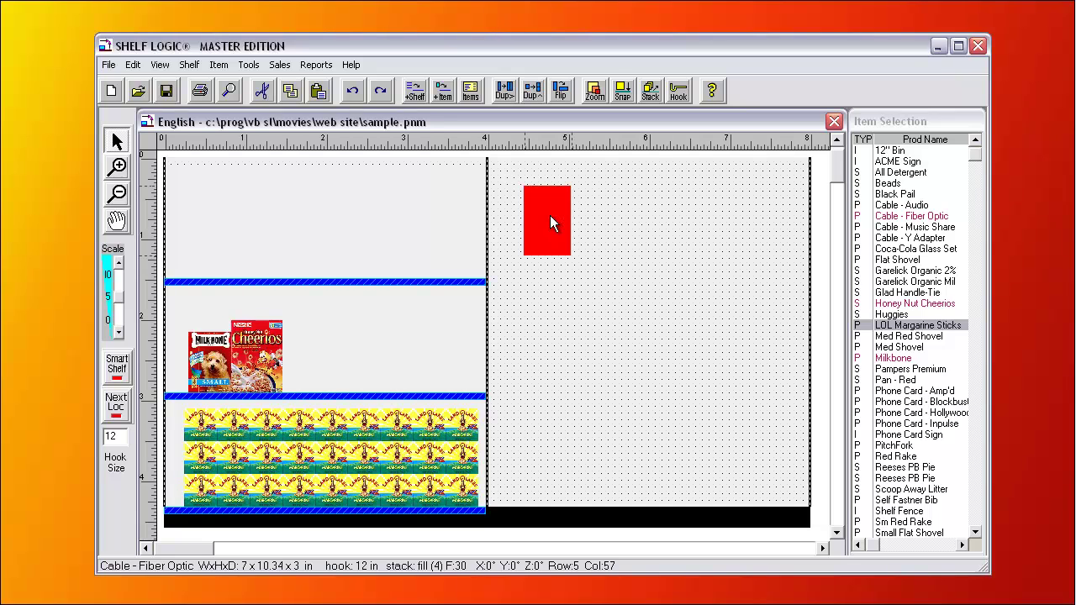
pyautogui.moveTo(551, 223); pyautogui.dragTo(528, 268)
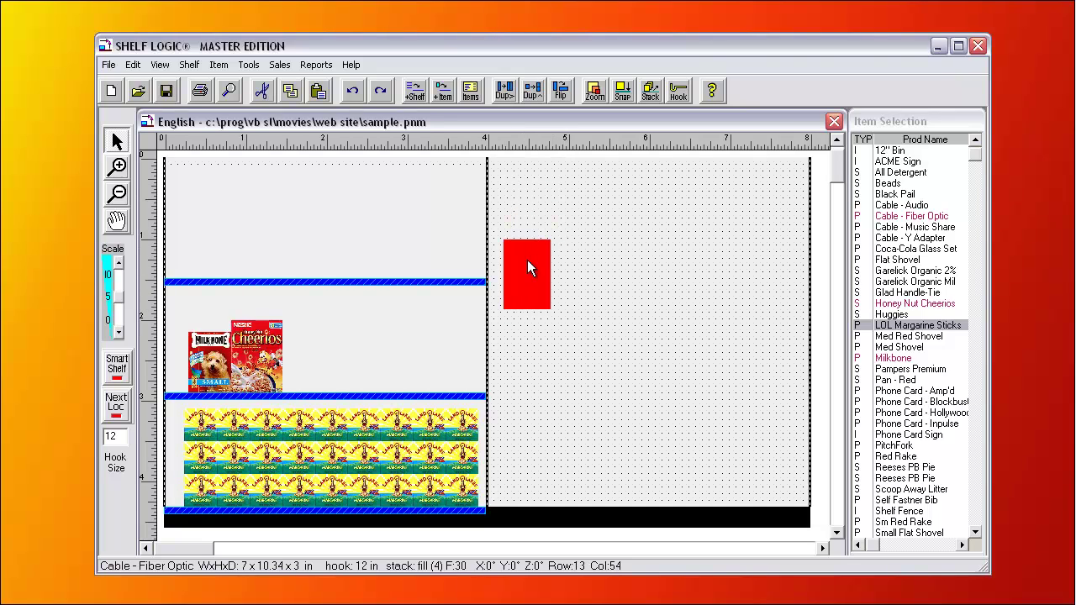
pyautogui.click(503, 90)
pyautogui.click(503, 90)
pyautogui.click(503, 90)
pyautogui.click(504, 93)
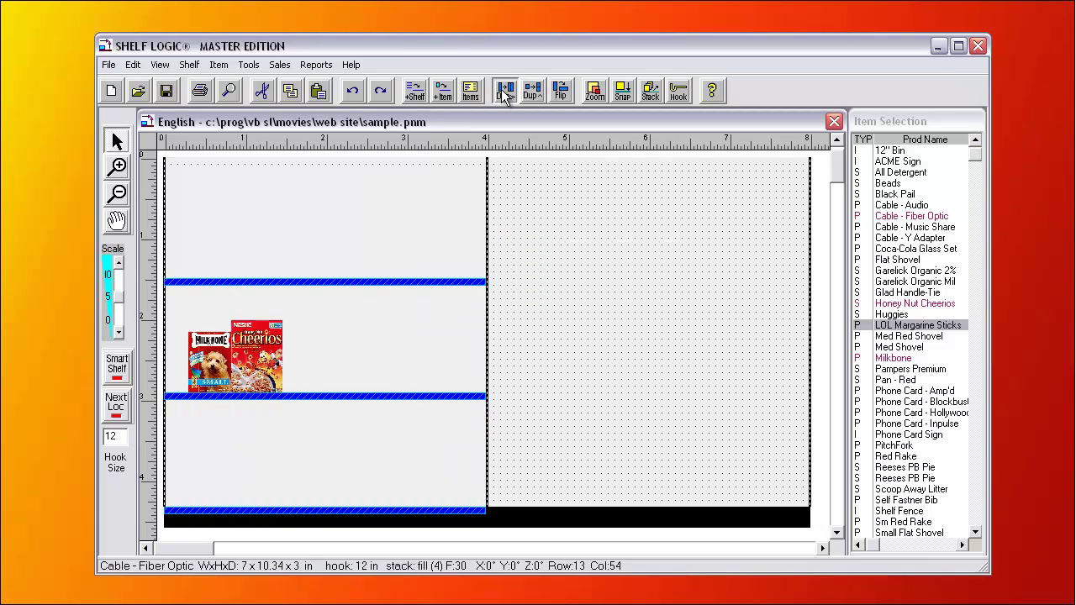
pyautogui.click(504, 93)
pyautogui.click(532, 91)
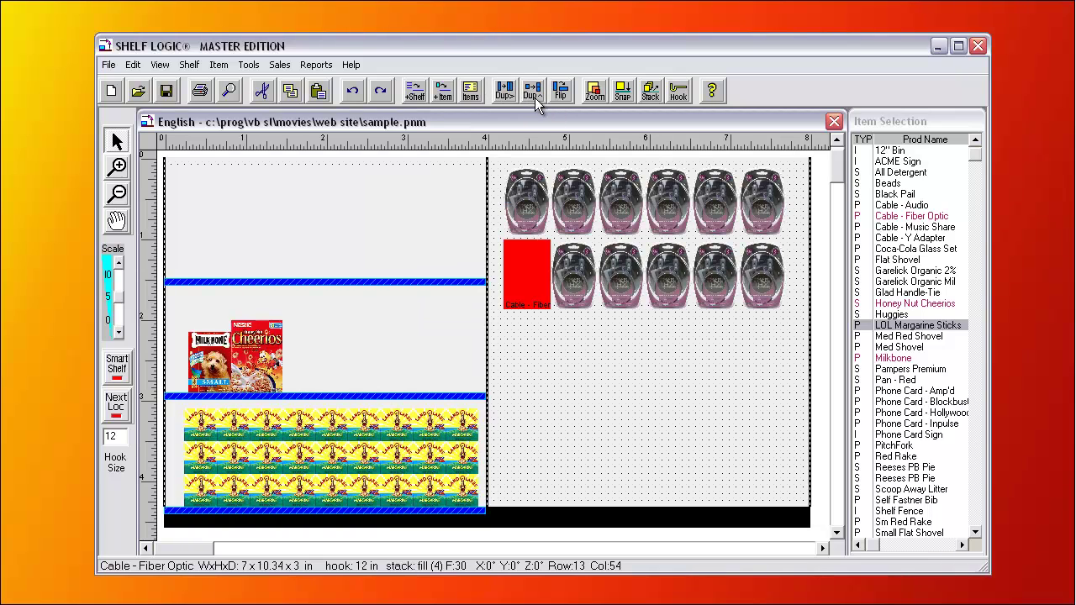
pyautogui.click(560, 333)
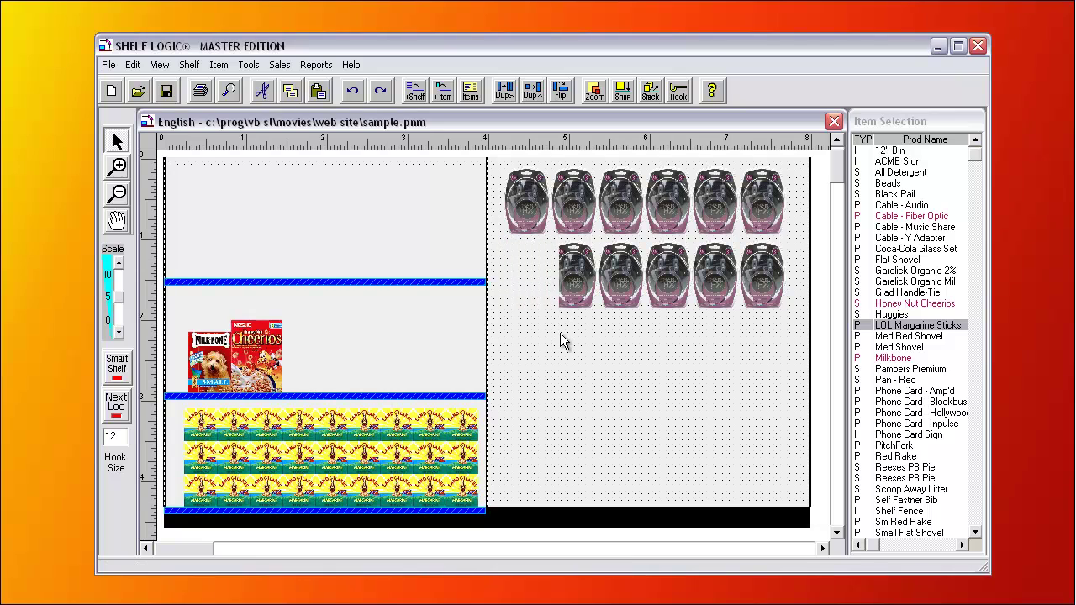
# Select the top shelf and add Garelick Organic 2% and Garelick Organic Mil to it from the item list
pyautogui.click(479, 282)
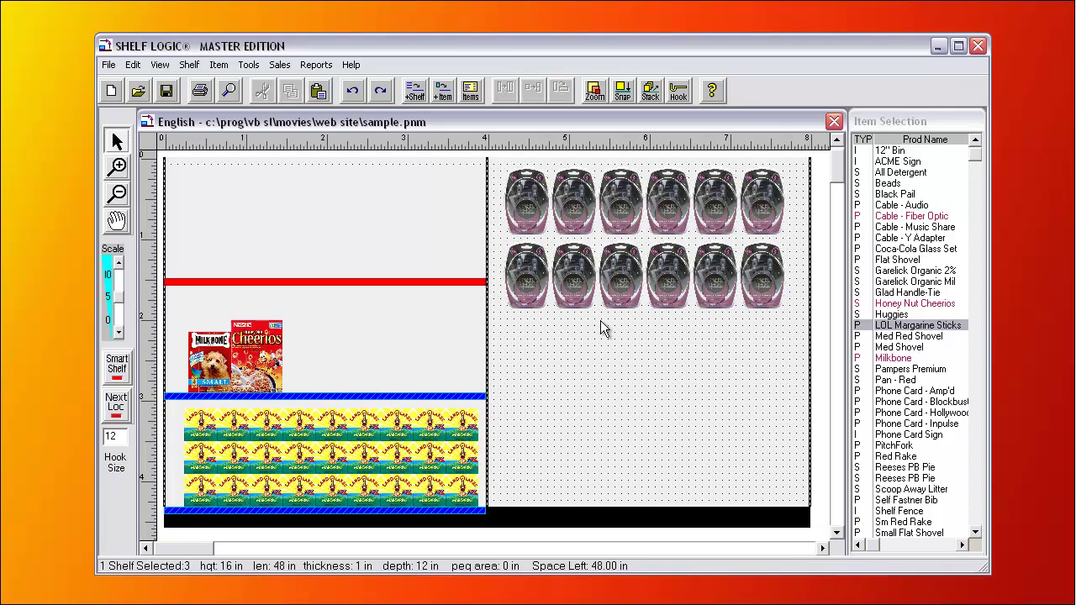
pyautogui.click(899, 270)
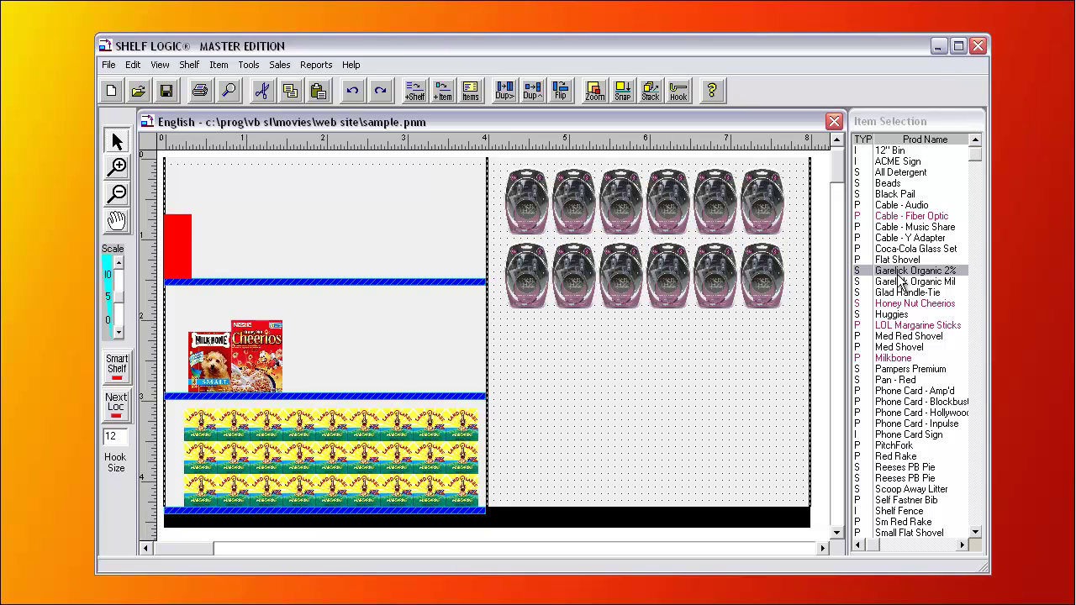
pyautogui.click(899, 283)
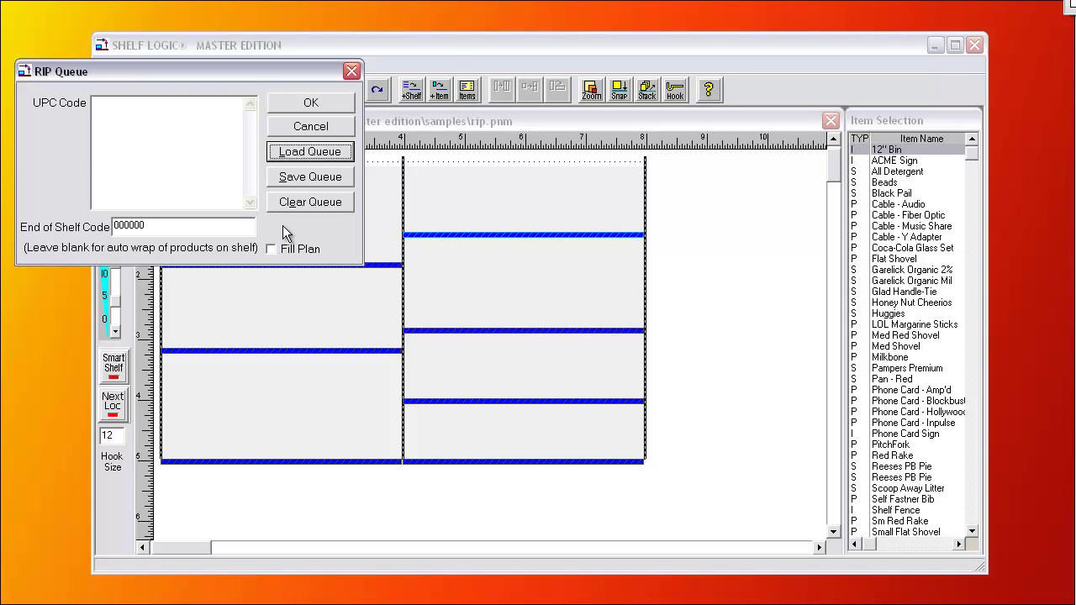
# Load RIP Sample.RIP into the RIP queue and place its products on the shelves with Fill Plan enabled
pyautogui.click(289, 153)
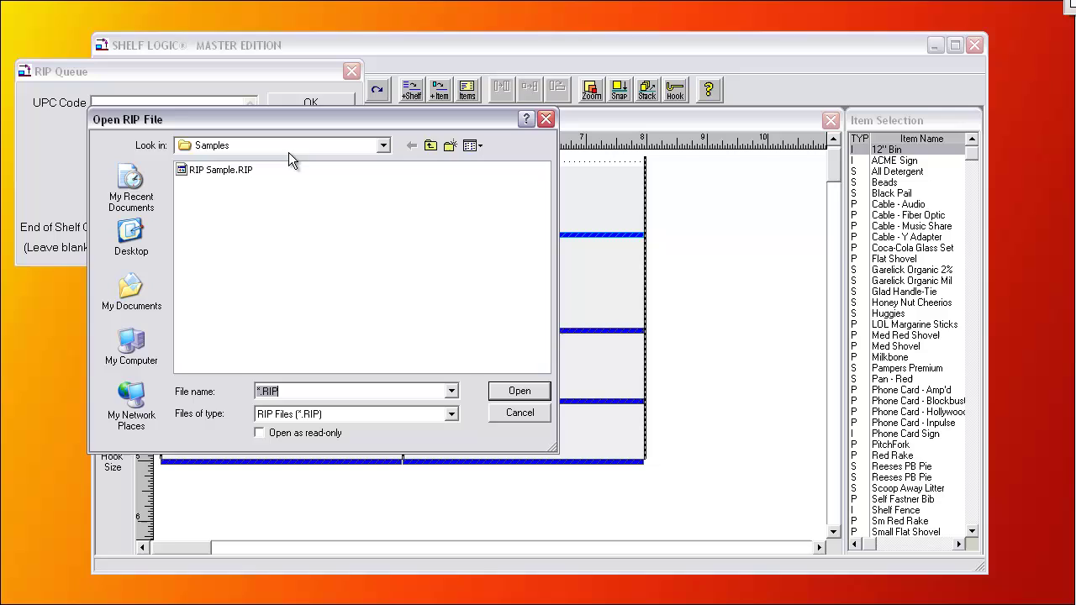
pyautogui.doubleClick(246, 172)
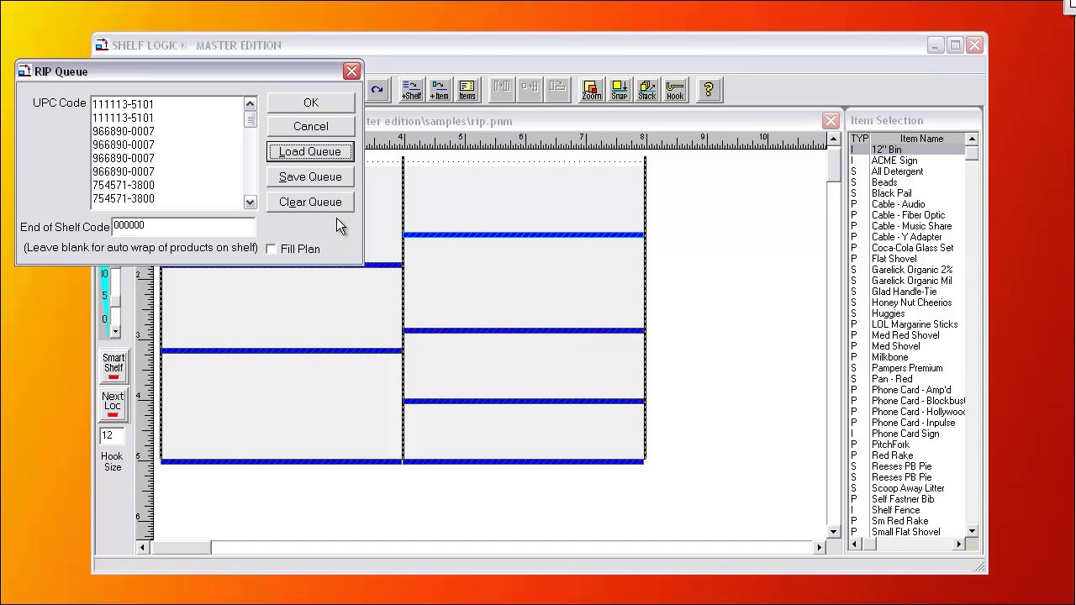
pyautogui.click(272, 249)
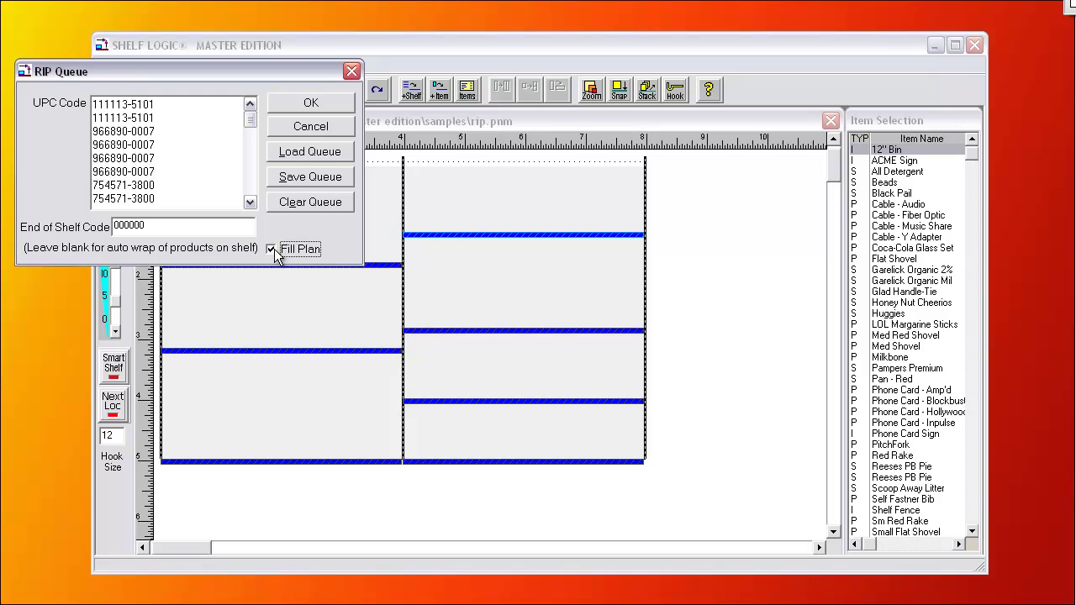
pyautogui.click(306, 105)
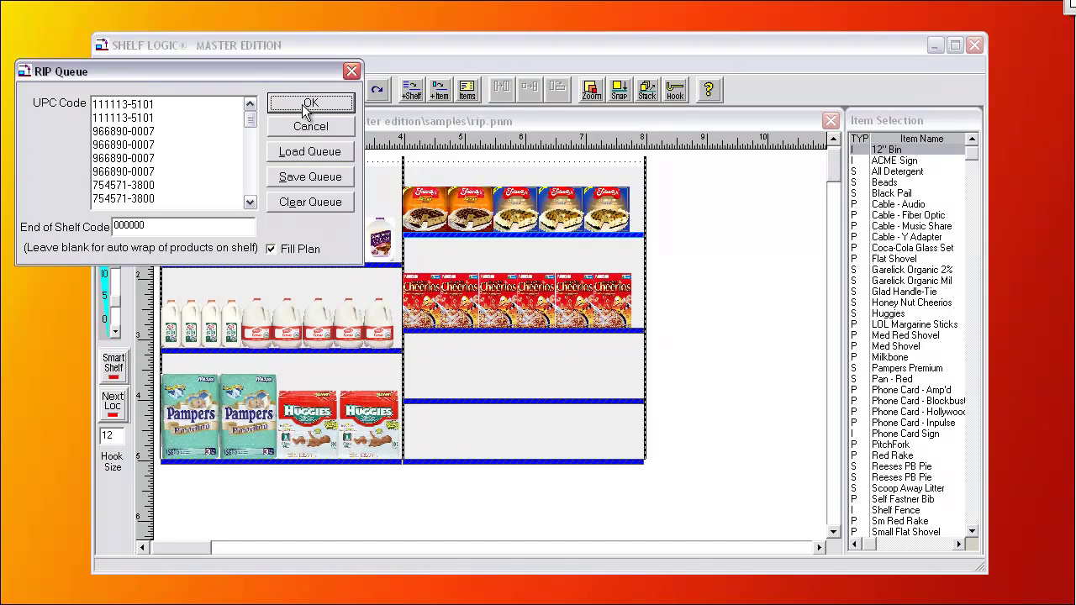